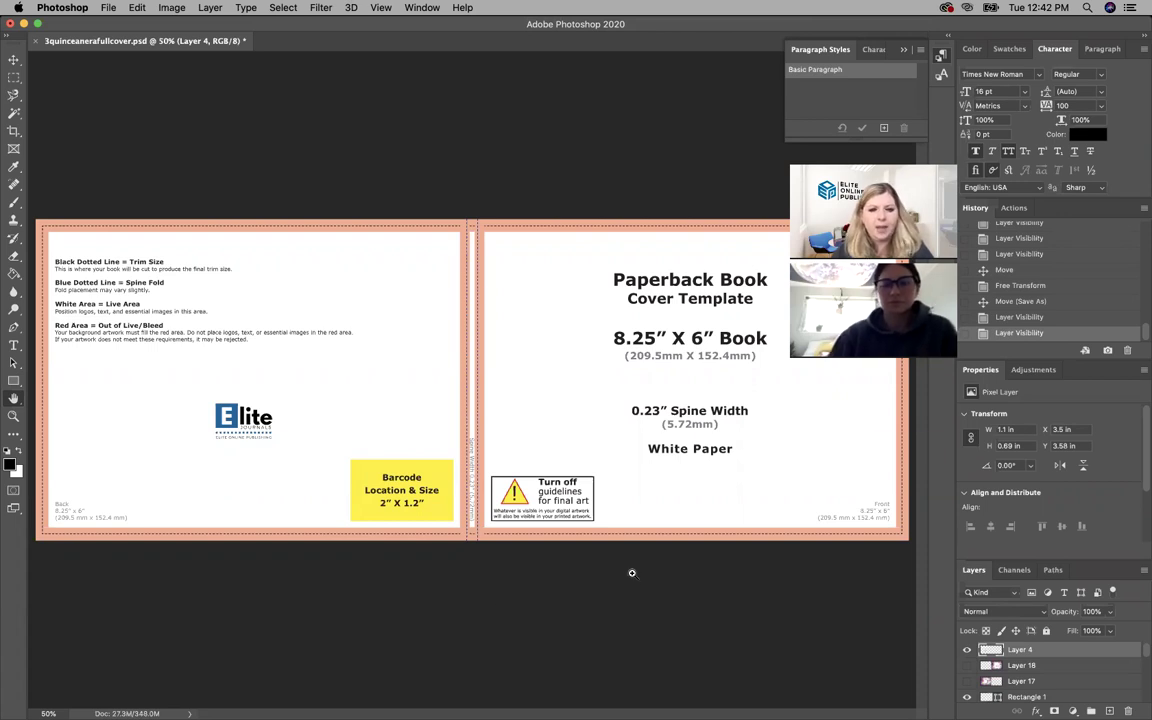
# - From Finder, open guestbook8.jpg and guestbook8back.jpg together in Adobe Photoshop 2020
pyautogui.press('super+Tab')
pyautogui.press('super+Tab')
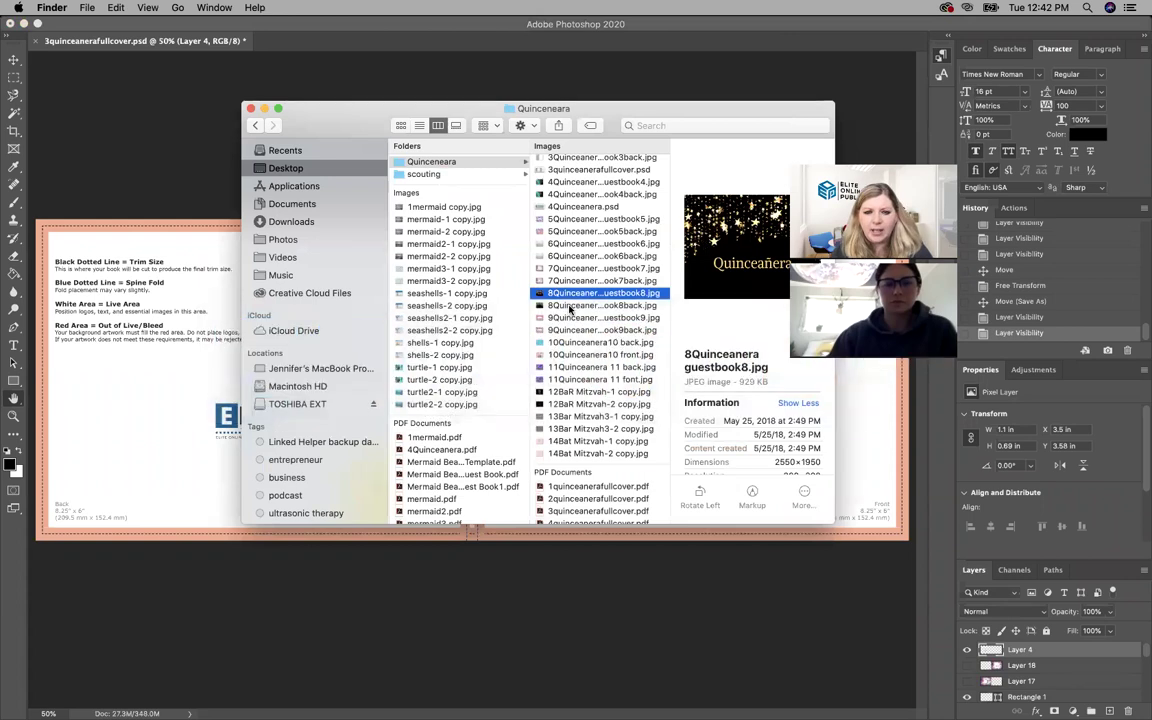
pyautogui.keyDown('shift'); pyautogui.click(569, 305); pyautogui.keyUp('shift')
pyautogui.rightClick(571, 305)
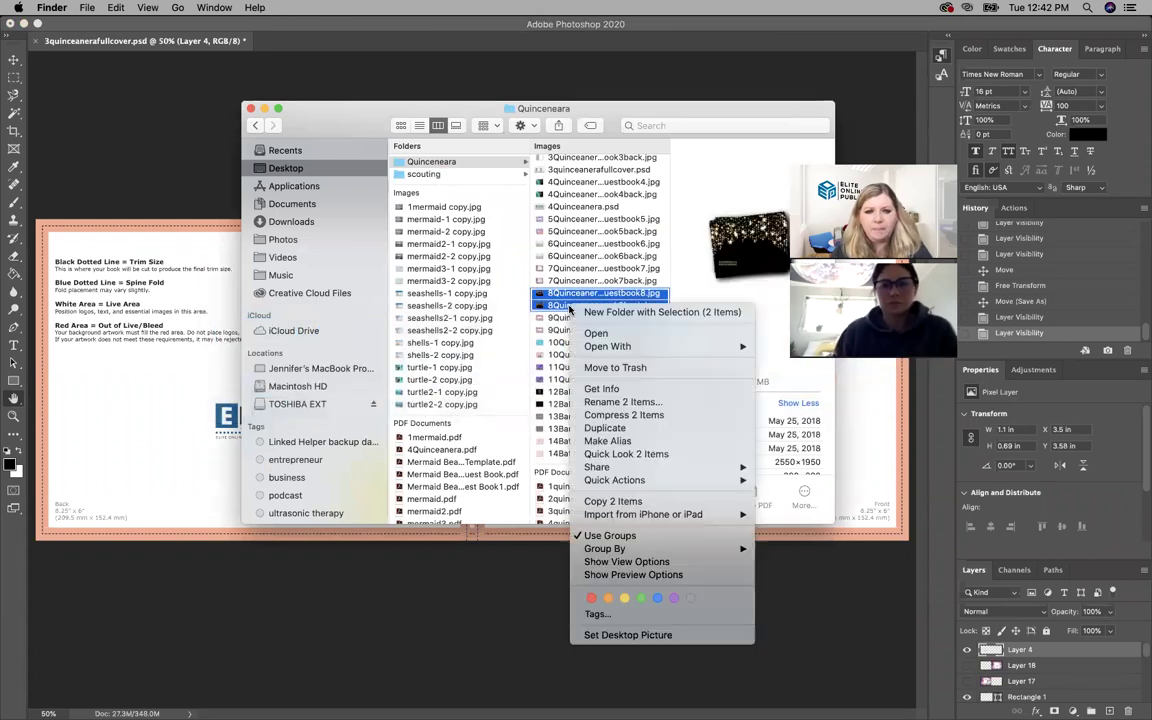
pyautogui.moveTo(590, 346)
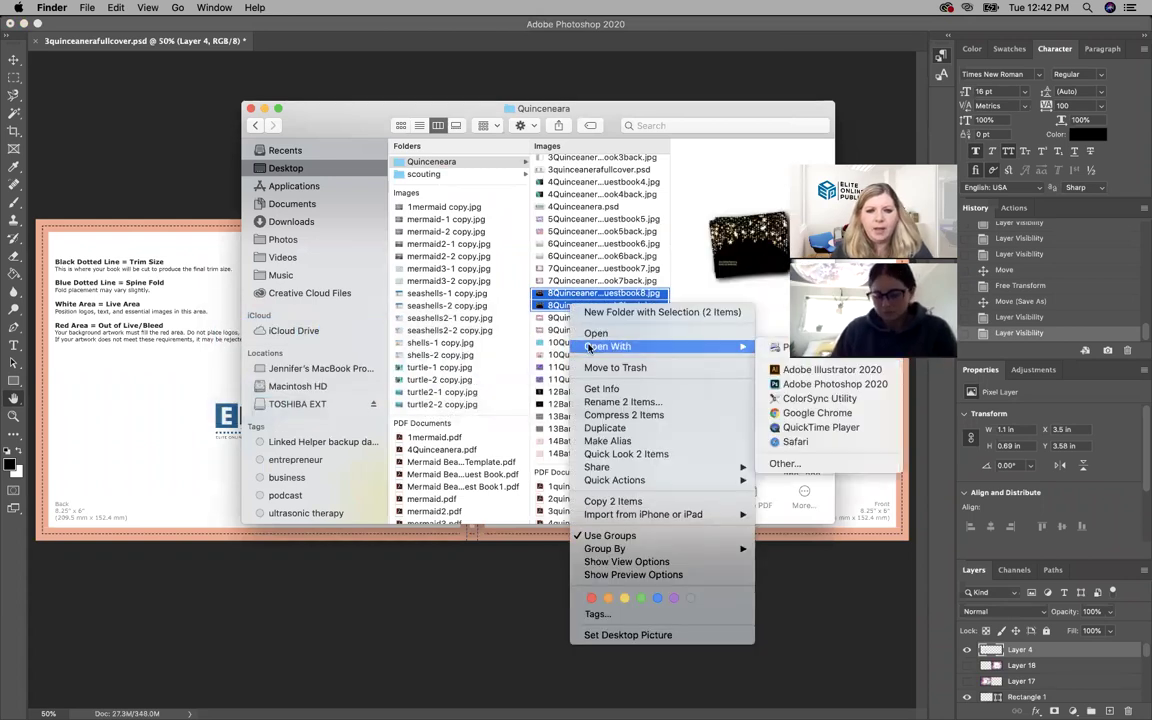
pyautogui.click(833, 384)
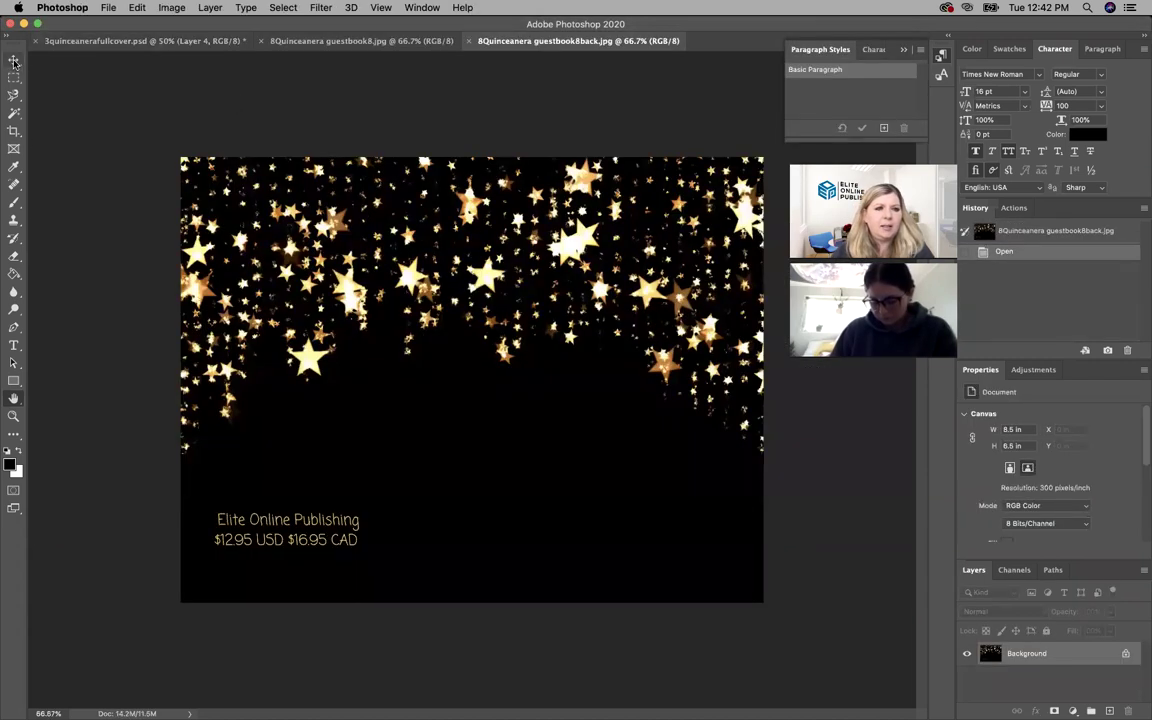
pyautogui.click(207, 41)
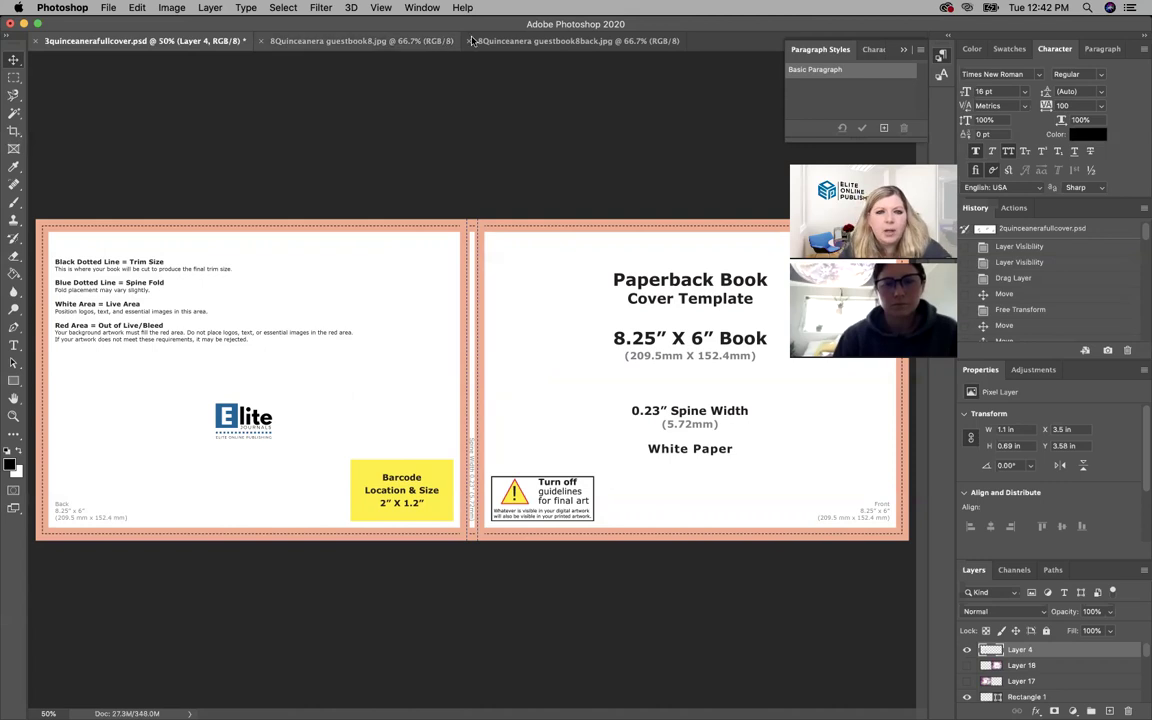
pyautogui.click(510, 43)
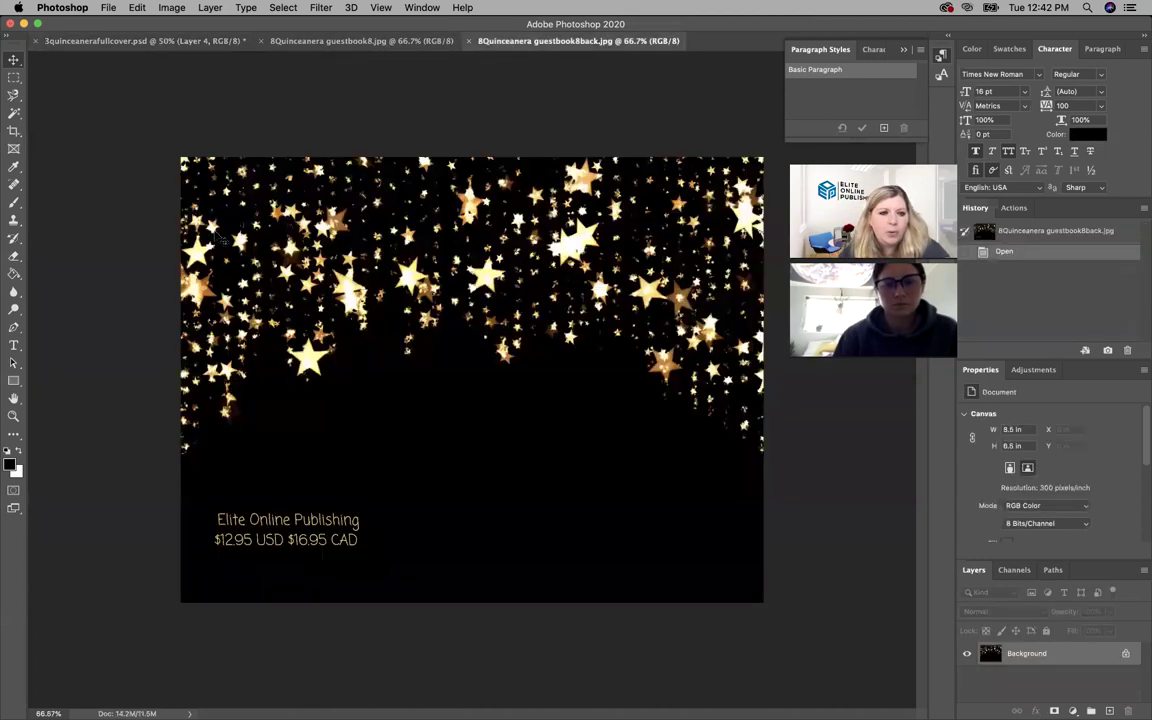
# - Copy the starry back image into the cover template's left half and stretch it to 8.61 × 6.25 in
pyautogui.click(172, 41)
pyautogui.moveTo(176, 267); pyautogui.dragTo(253, 392)
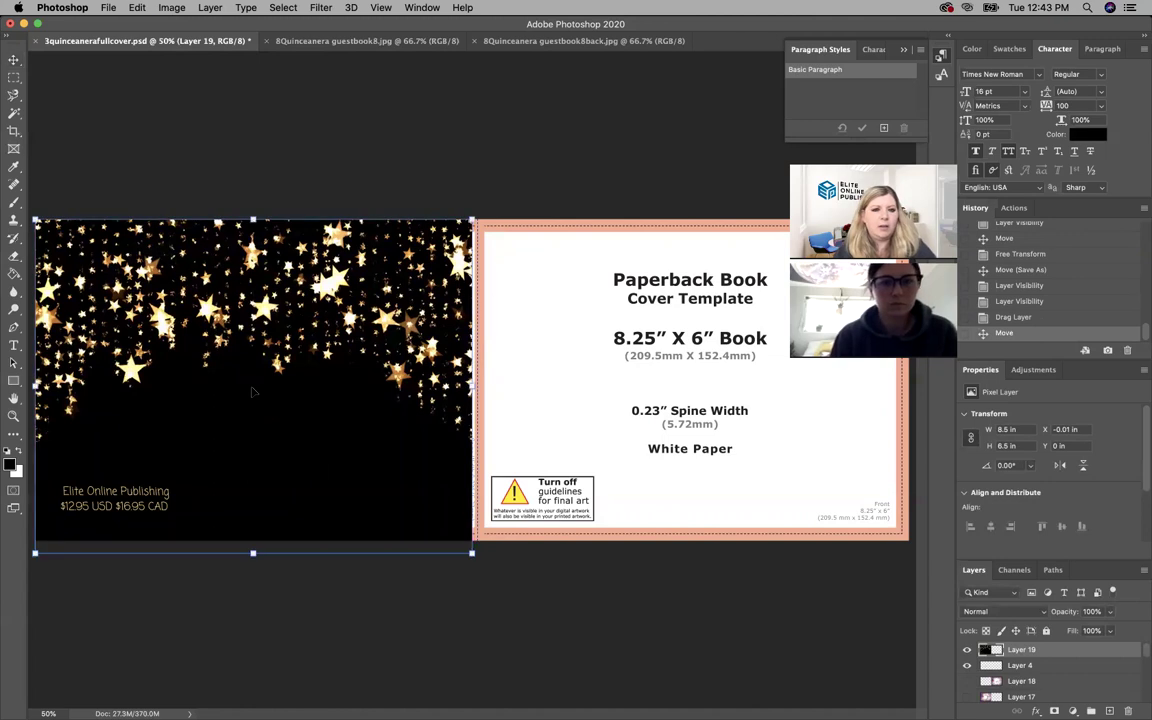
pyautogui.moveTo(253, 553); pyautogui.dragTo(253, 540)
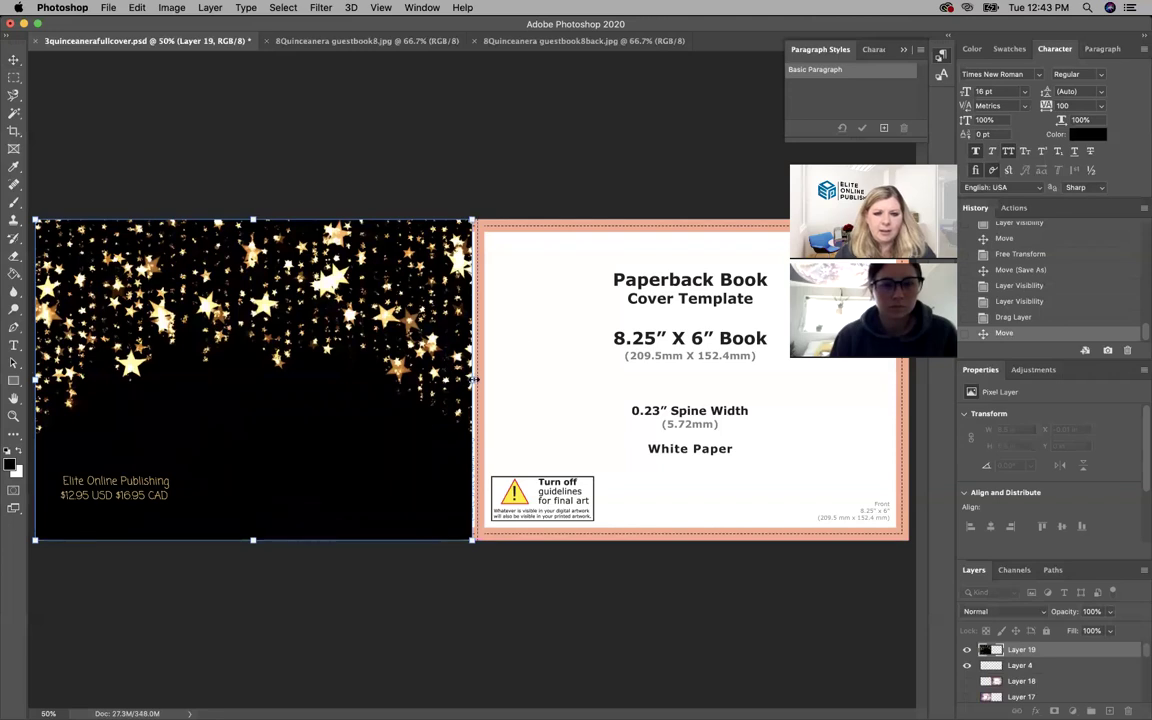
pyautogui.moveTo(474, 379); pyautogui.dragTo(478, 380)
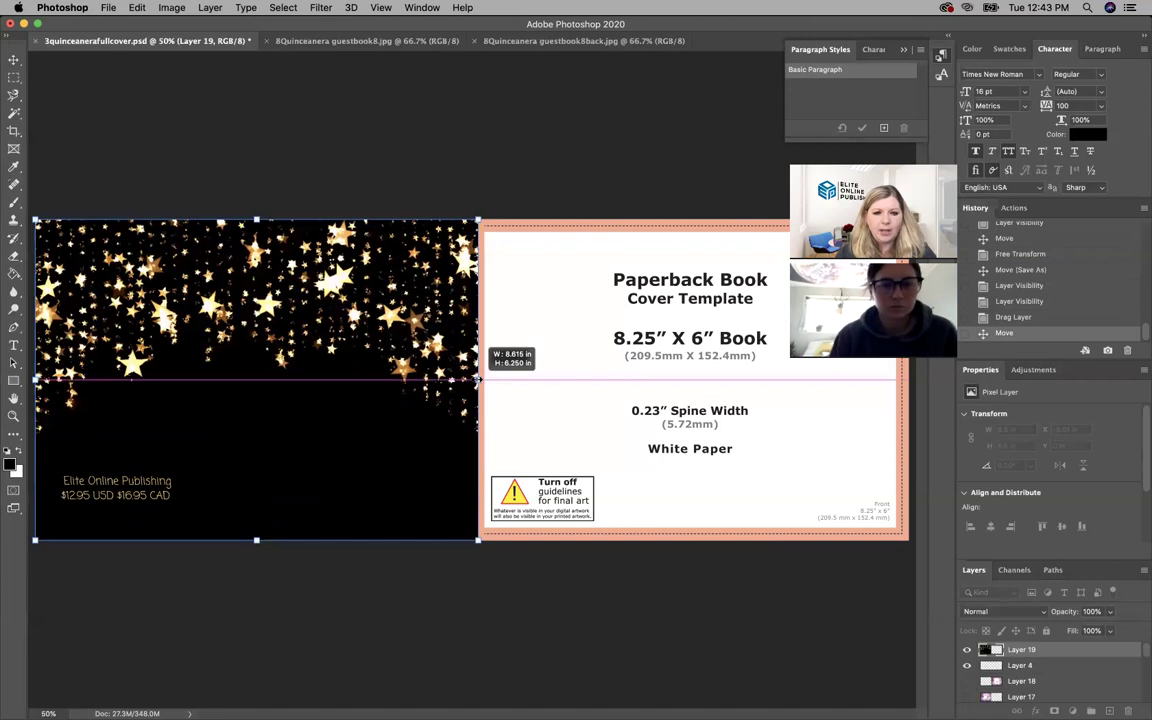
pyautogui.moveTo(478, 381)
pyautogui.mouseDown()
pyautogui.moveTo(464, 380)
pyautogui.moveTo(479, 380)
pyautogui.mouseUp()
pyautogui.press('Return')
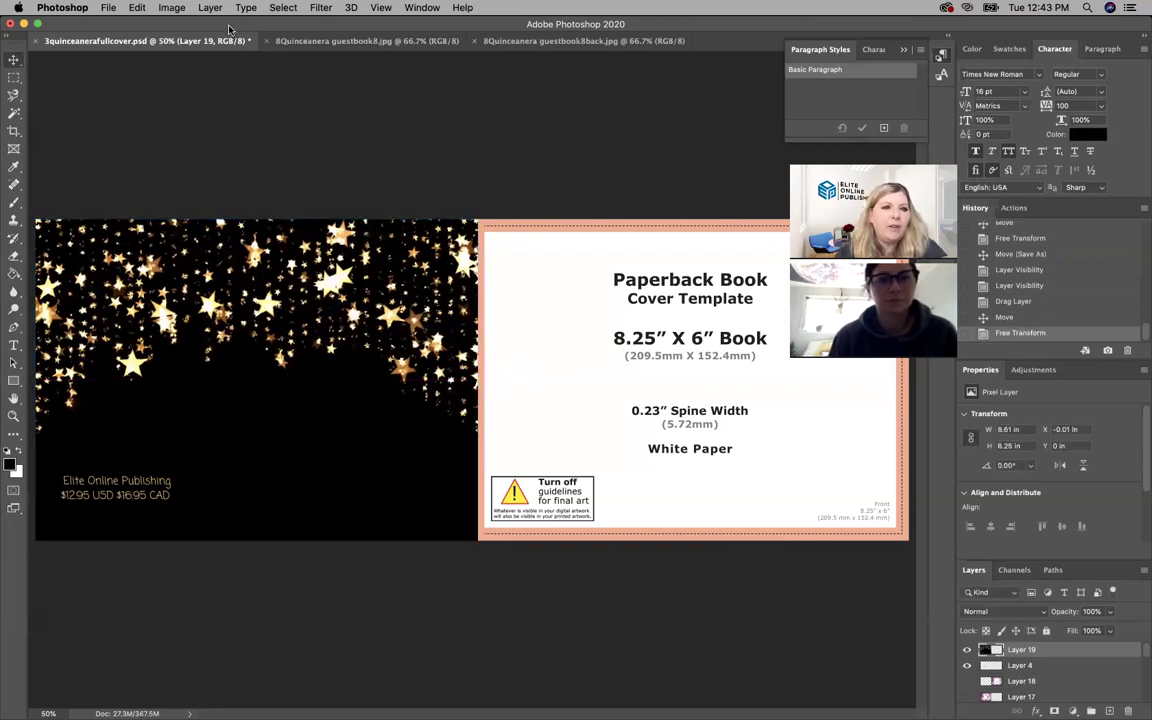
# - Copy the Quinceañera image onto the cover's right half and resize it to 8.38 × 6.25 in against the spine
pyautogui.click(278, 44)
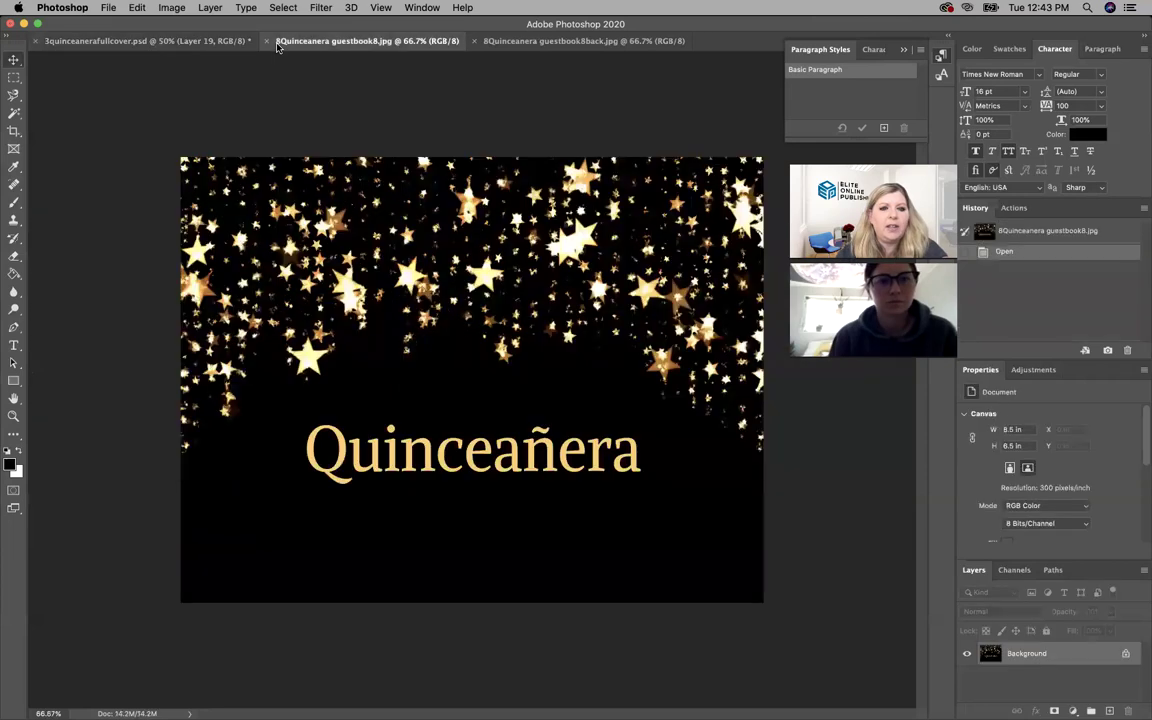
pyautogui.click(195, 42)
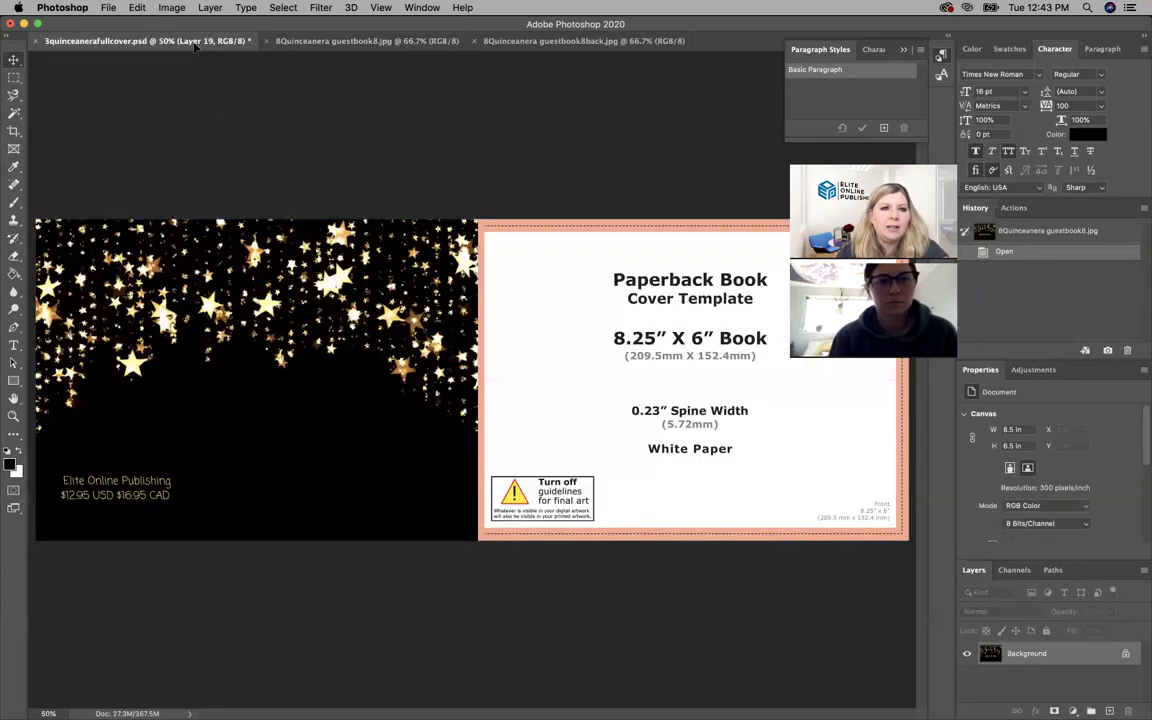
pyautogui.moveTo(656, 354); pyautogui.dragTo(687, 388)
pyautogui.hotkey('ctrl', 't')
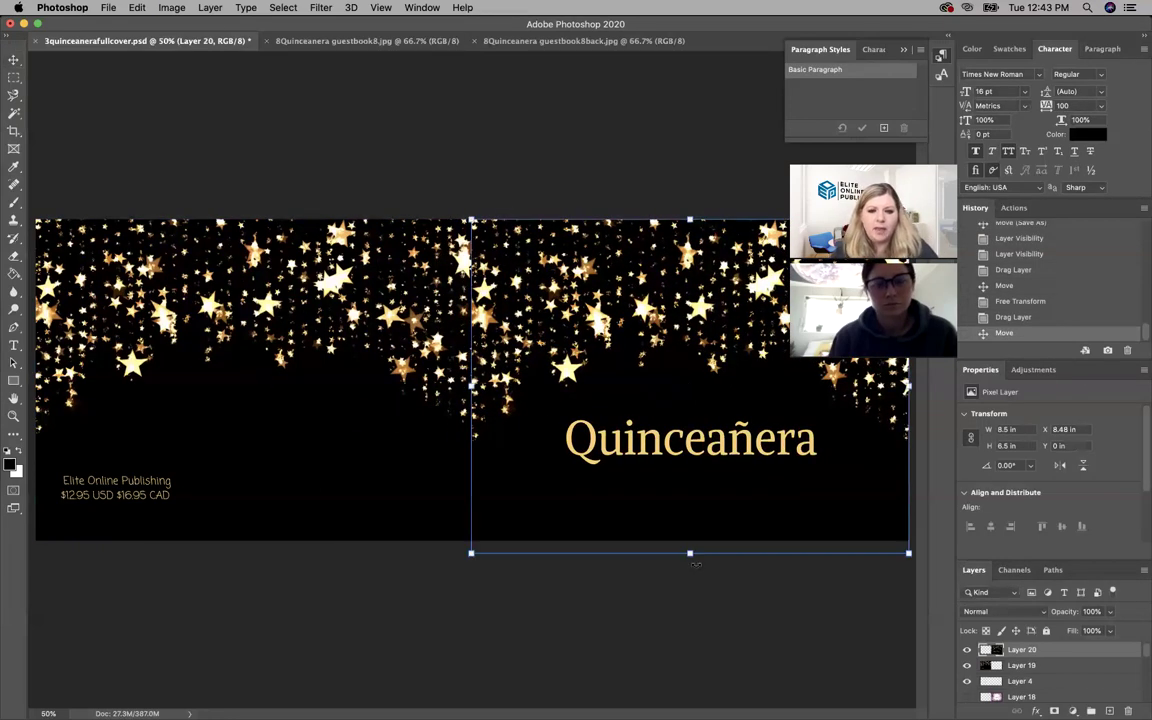
pyautogui.moveTo(689, 553); pyautogui.dragTo(689, 540)
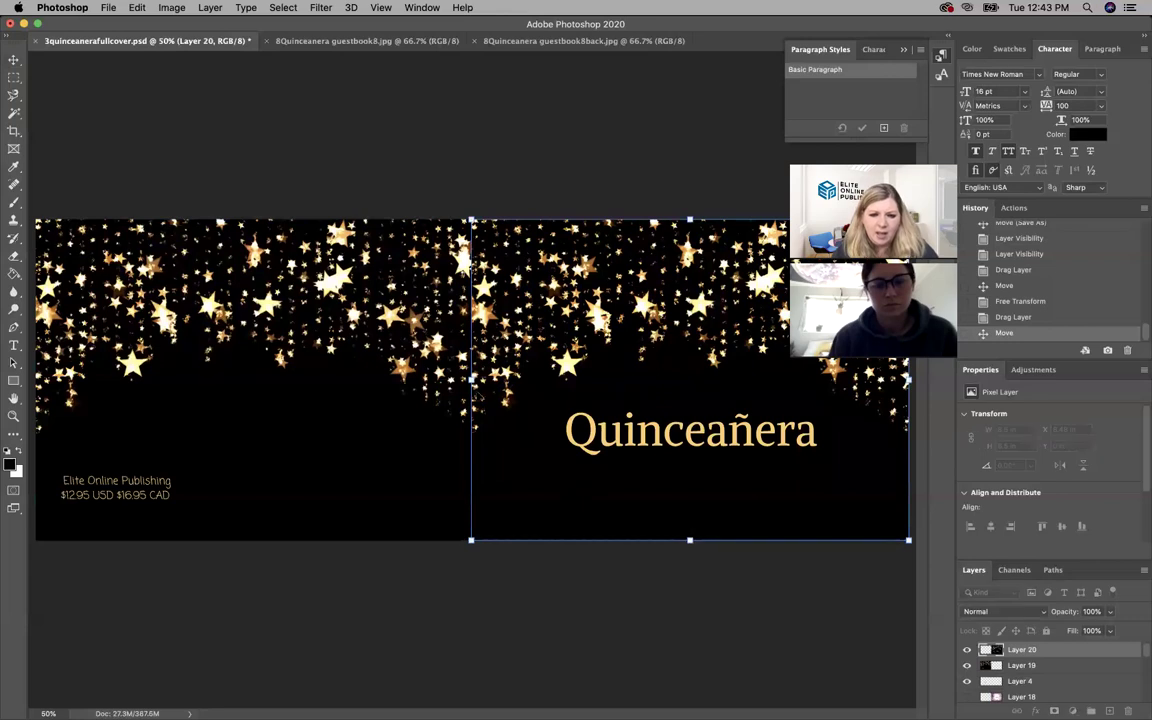
pyautogui.moveTo(471, 379); pyautogui.dragTo(478, 379)
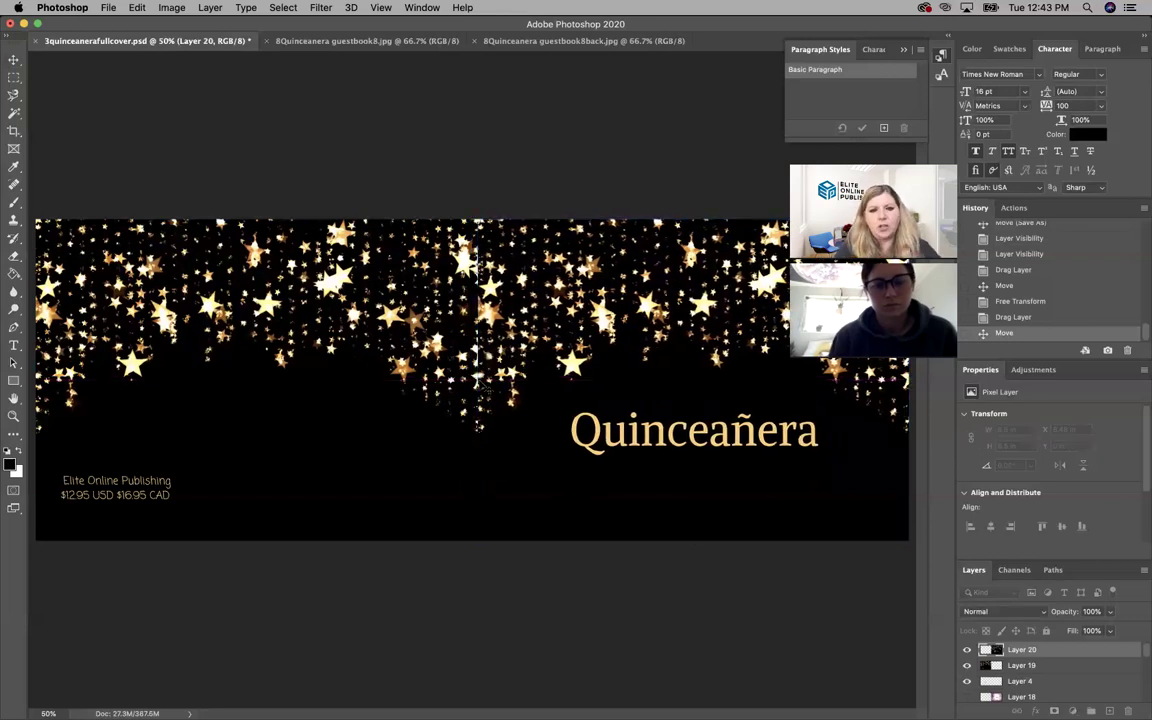
pyautogui.press('Return')
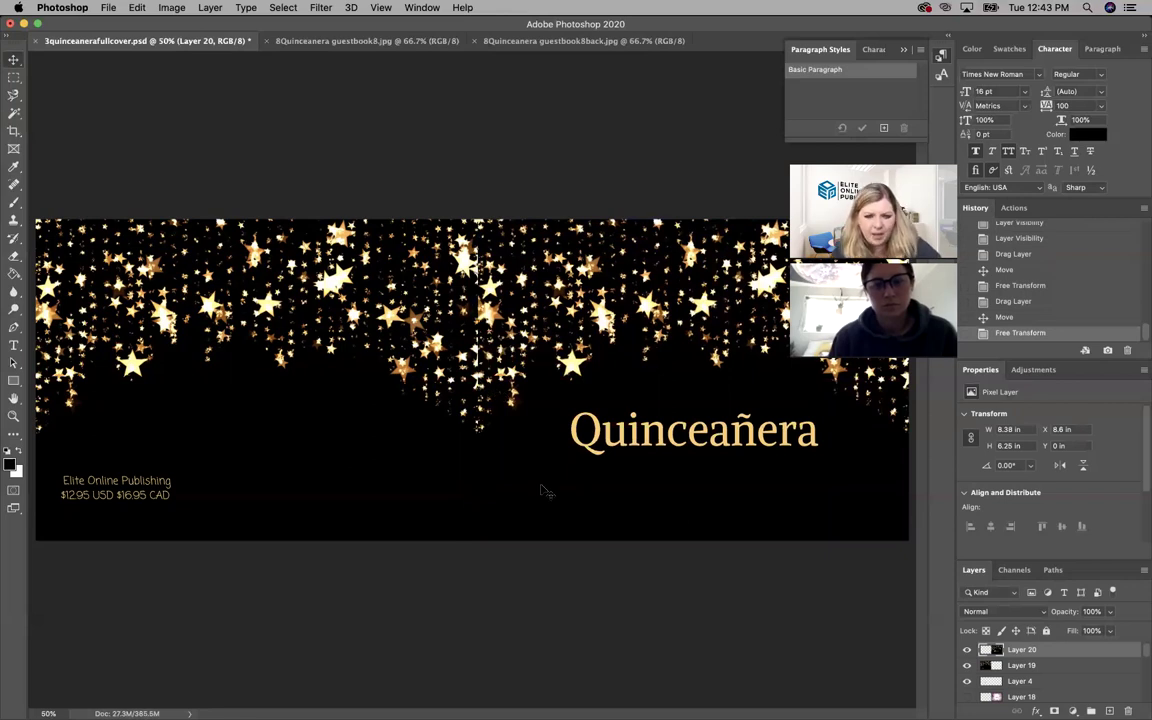
pyautogui.press('super+t')
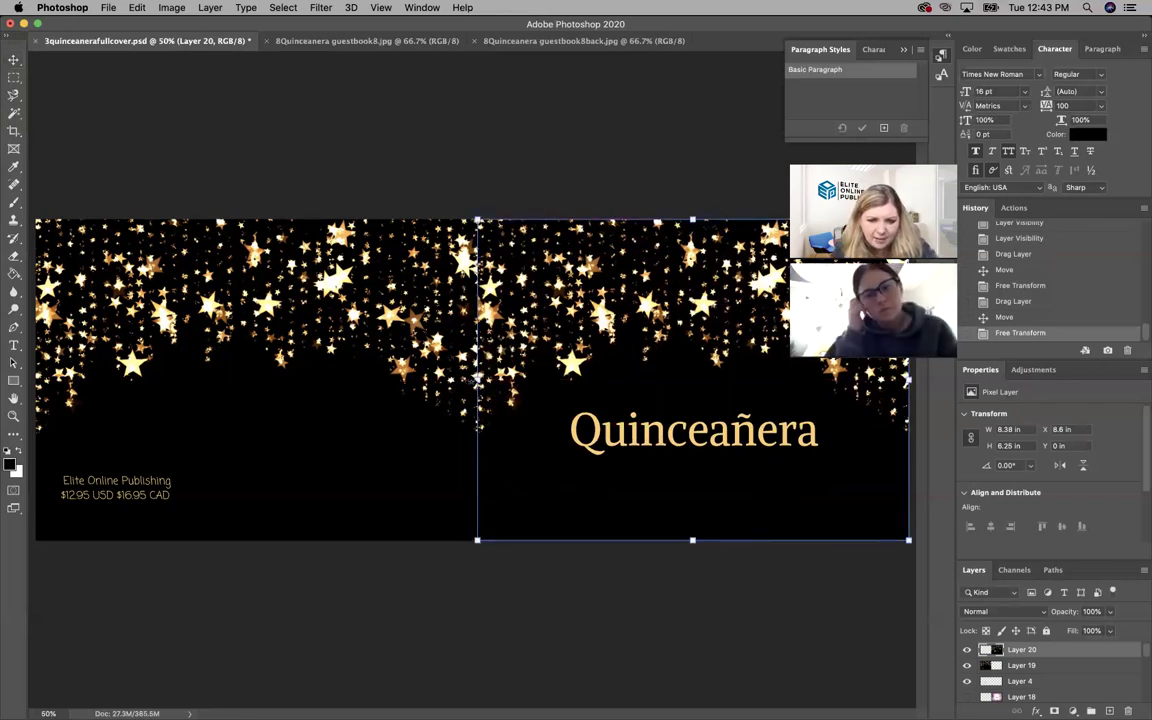
pyautogui.moveTo(478, 380); pyautogui.dragTo(477, 379)
# - Raise the Elite logo and Rectangle 1 layers above the cover images, placing the logo on the white box over the price text
pyautogui.press('Return')
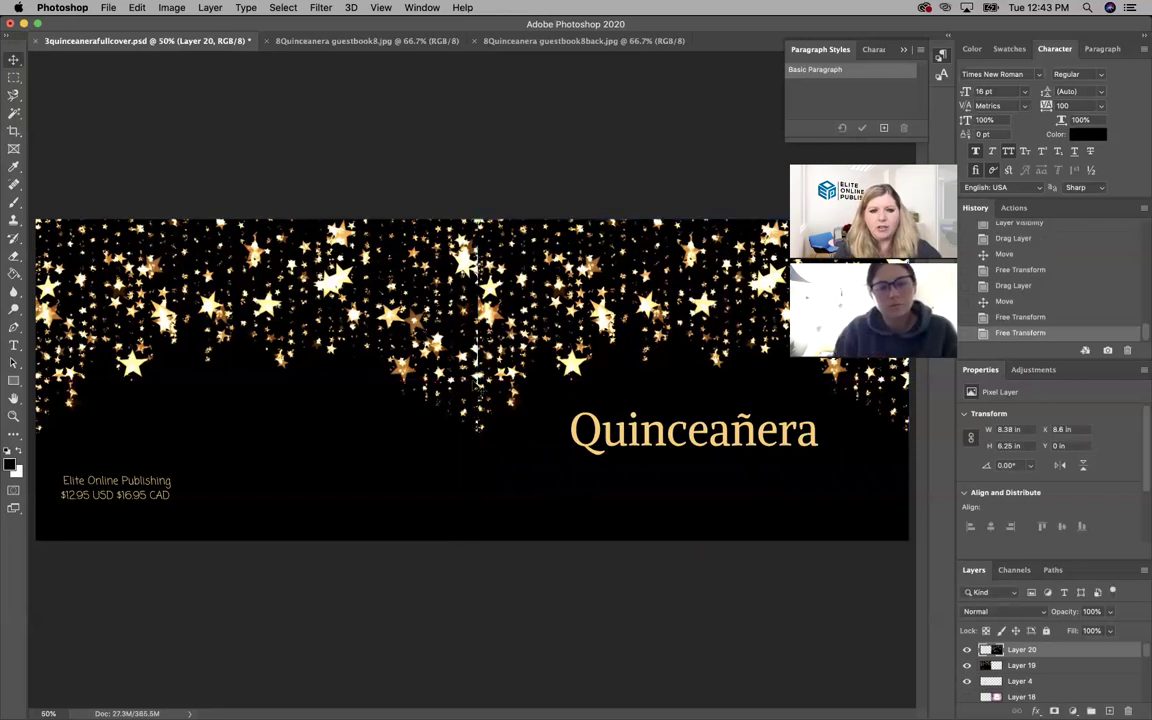
pyautogui.click(1060, 682)
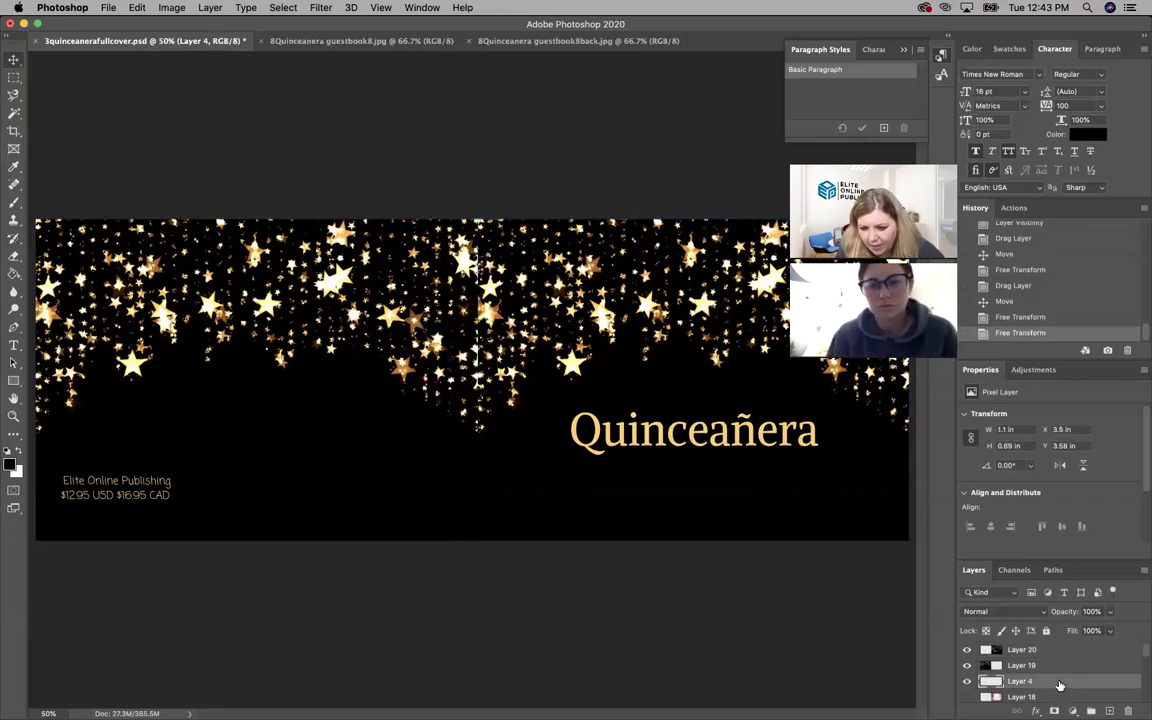
pyautogui.moveTo(1060, 684); pyautogui.dragTo(1057, 650)
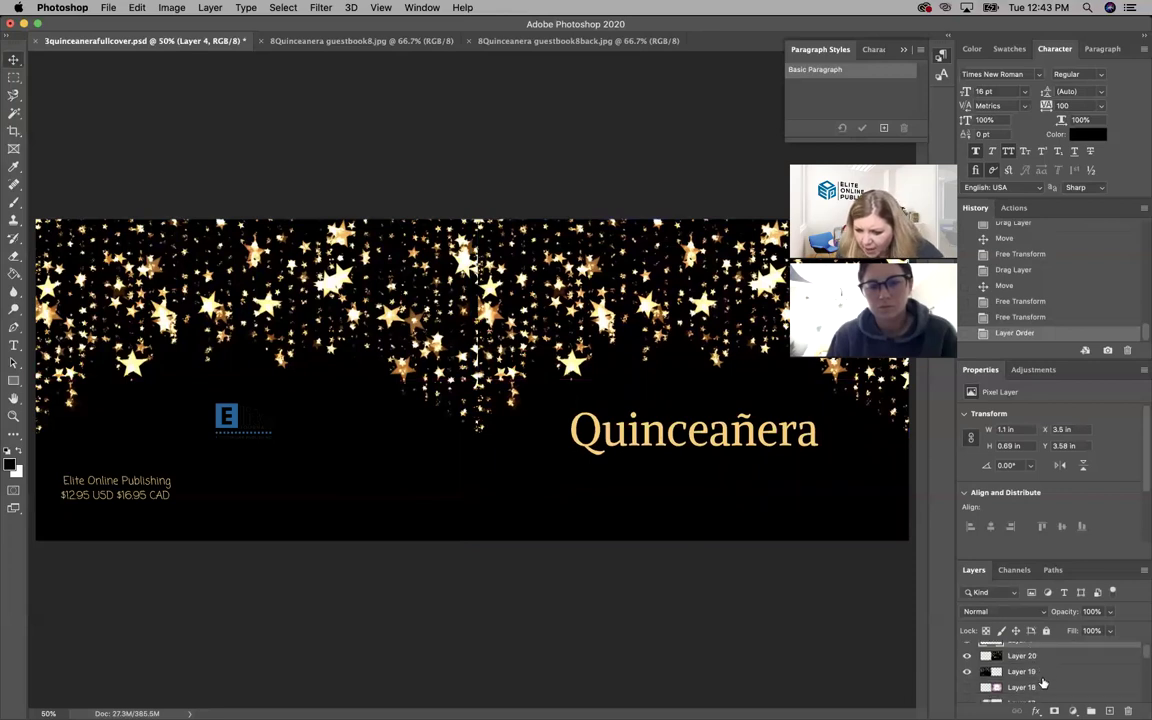
pyautogui.scroll(-2, 1045, 683)
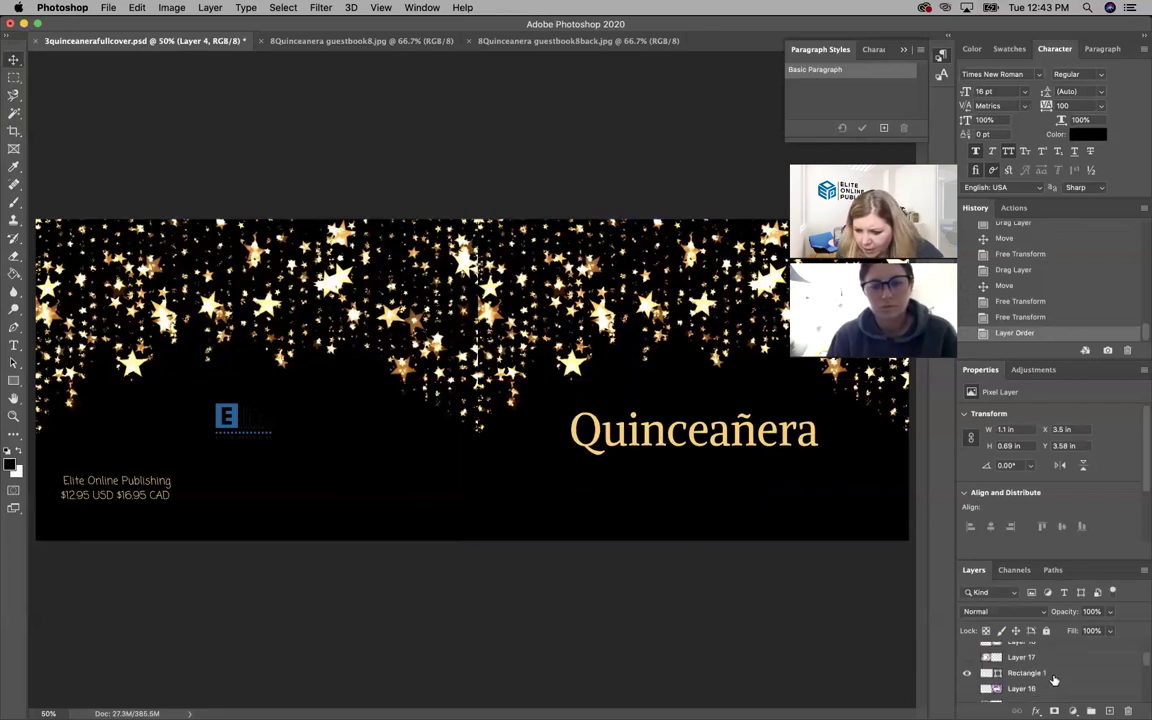
pyautogui.moveTo(1054, 680)
pyautogui.mouseDown()
pyautogui.moveTo(1045, 615)
pyautogui.moveTo(960, 588)
pyautogui.moveTo(1057, 656)
pyautogui.mouseUp()
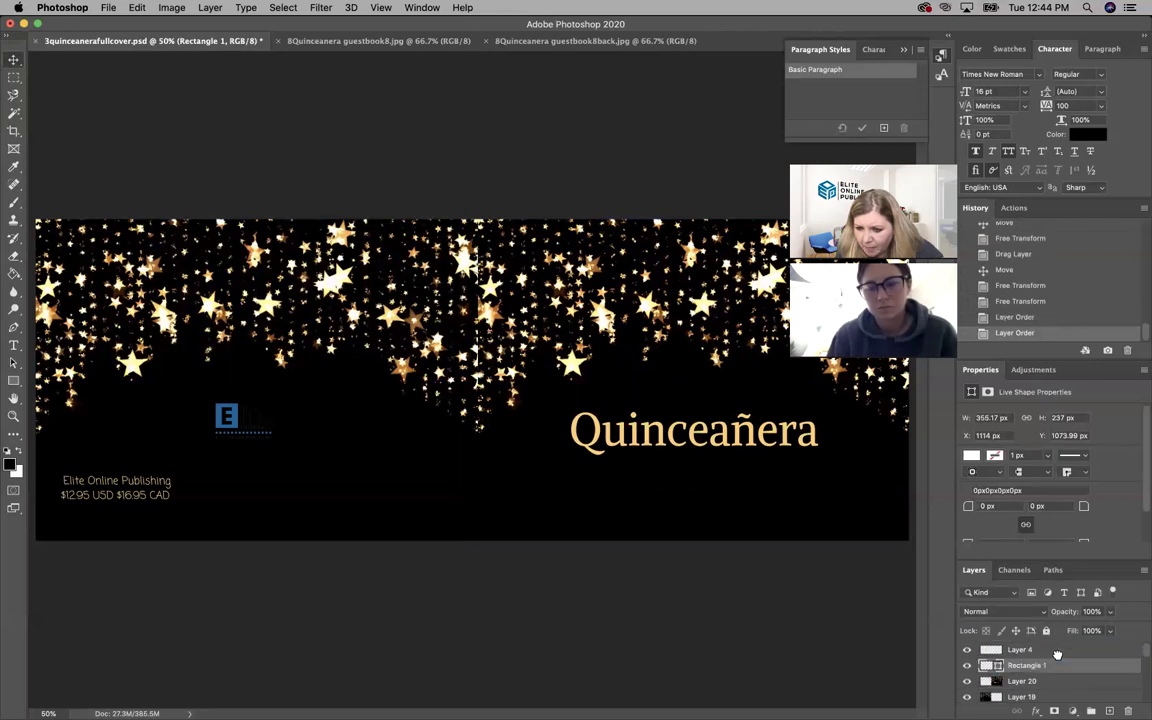
pyautogui.moveTo(281, 418); pyautogui.dragTo(139, 445)
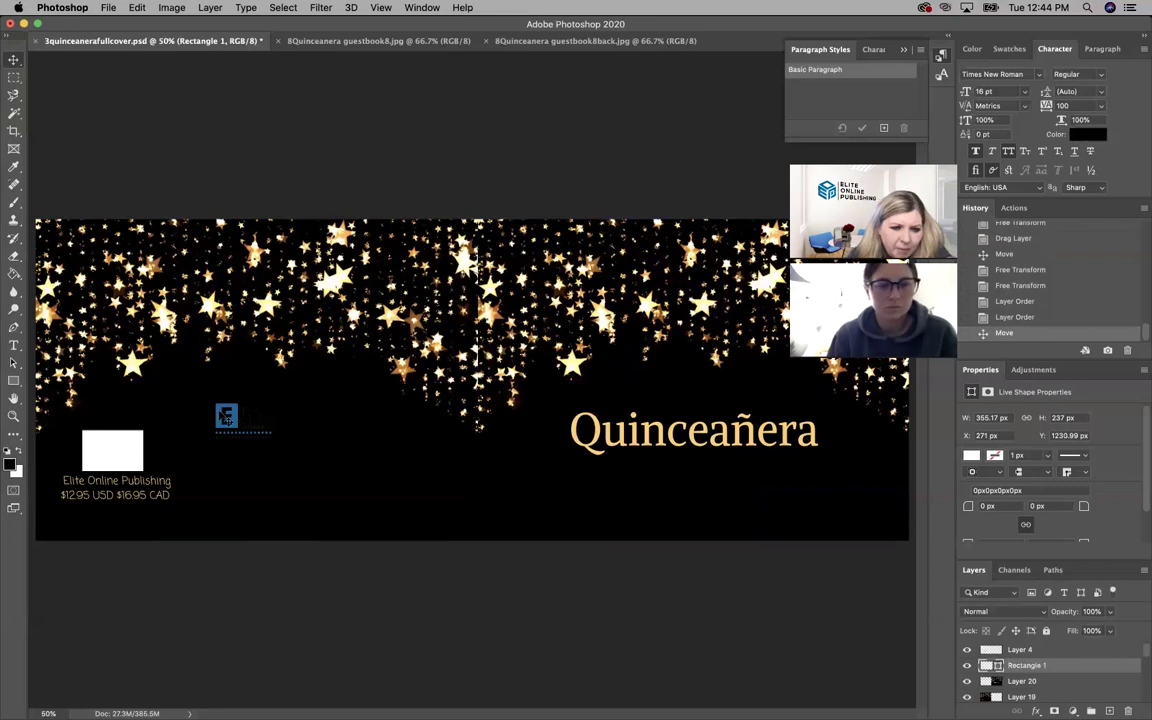
pyautogui.moveTo(227, 416); pyautogui.dragTo(95, 452)
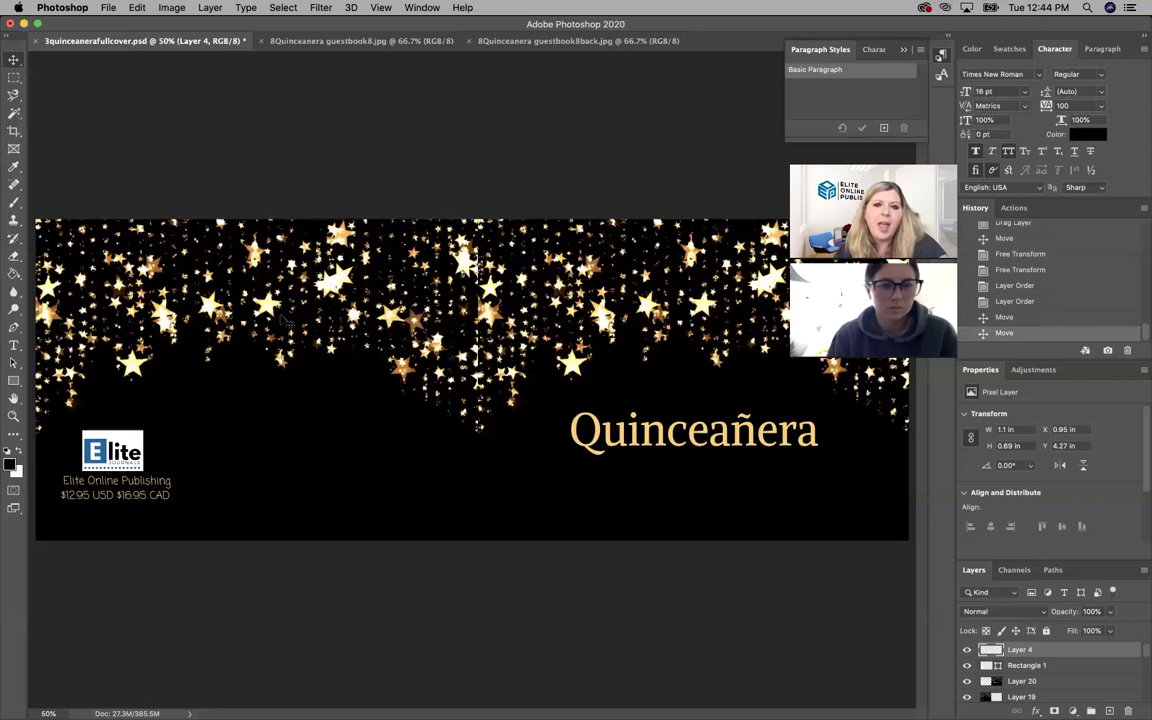
# - Save the cover as Photoshop PDF 8quinceanerafullcover.pdf with Use Proof Setup turned on
pyautogui.click(104, 8)
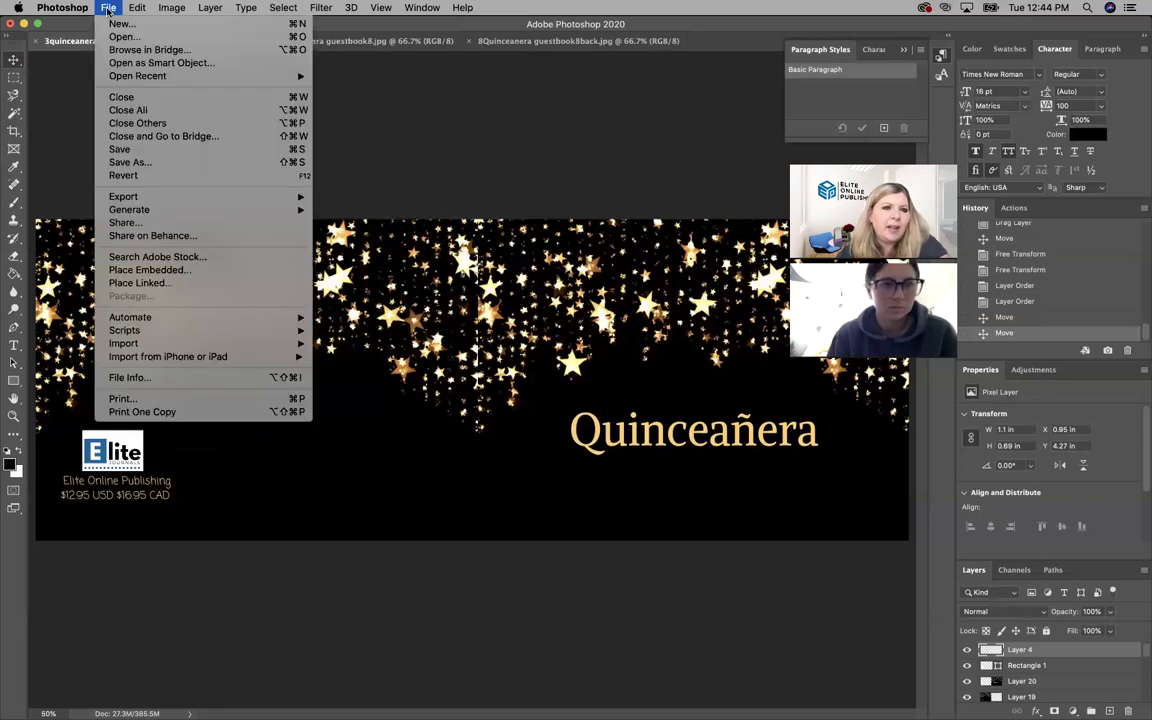
pyautogui.click(121, 150)
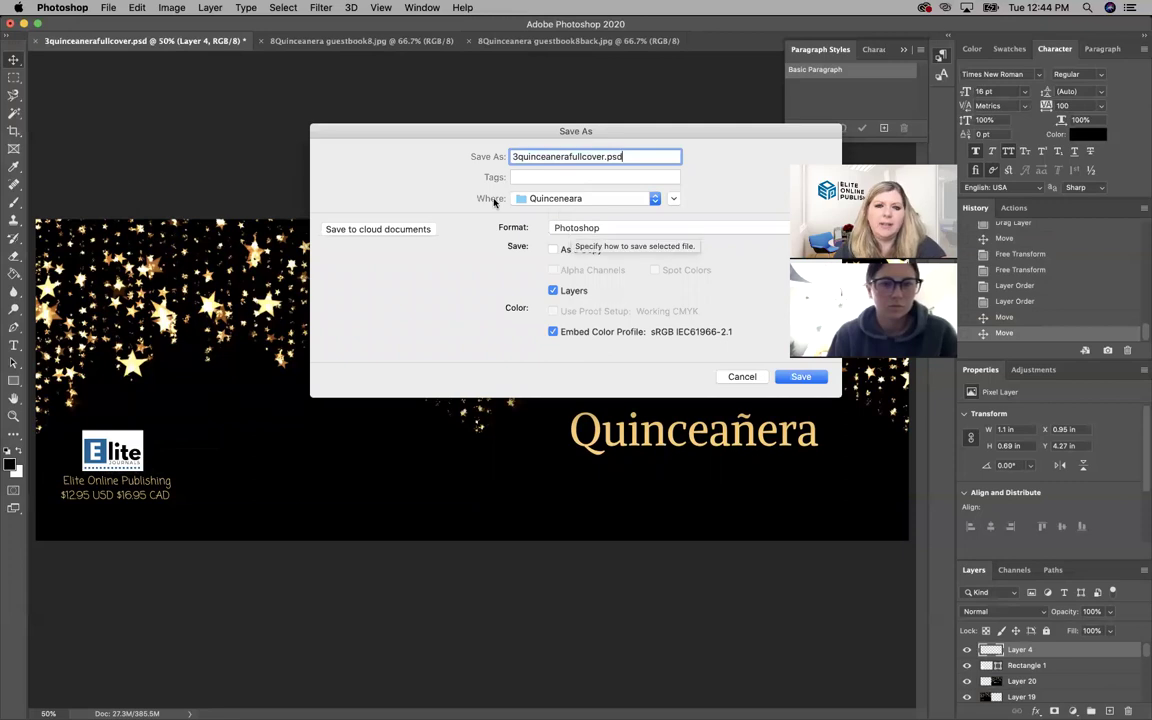
pyautogui.click(512, 156)
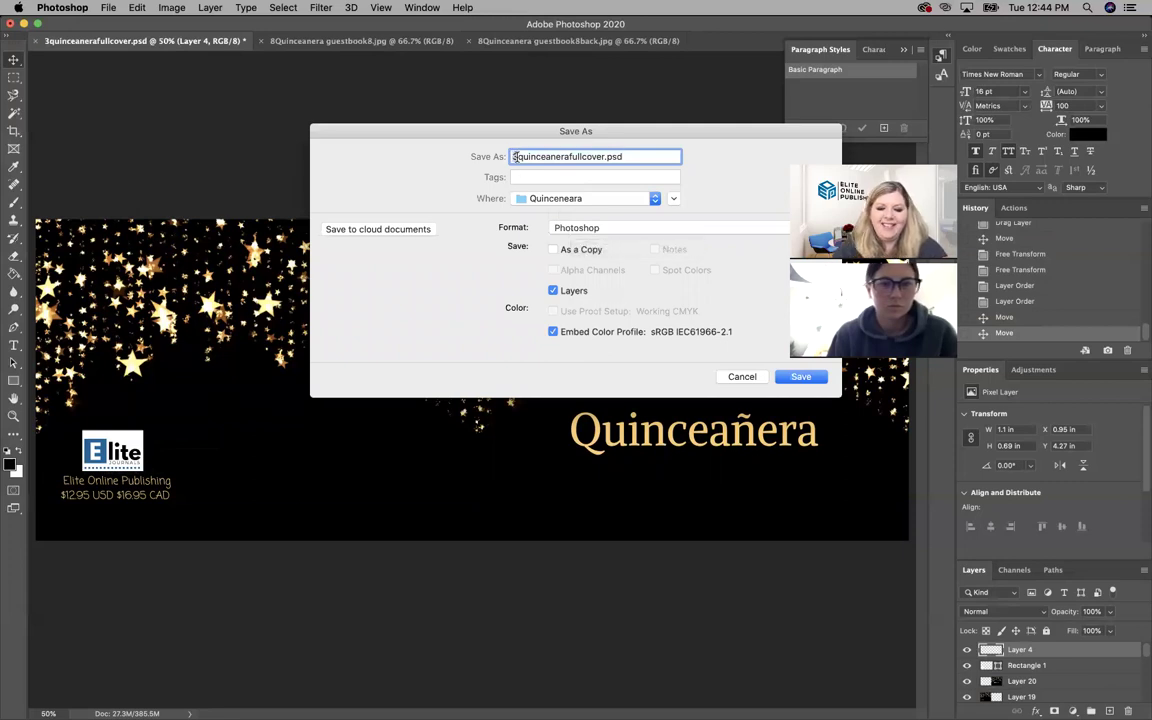
pyautogui.click(576, 224)
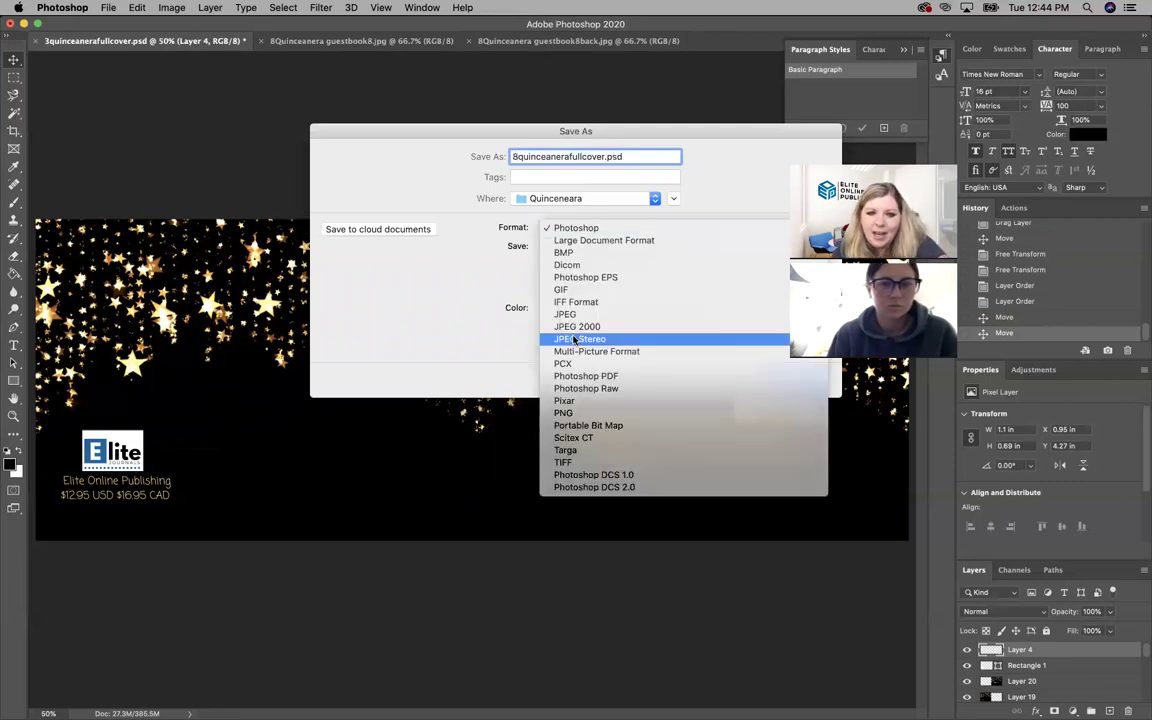
pyautogui.click(579, 378)
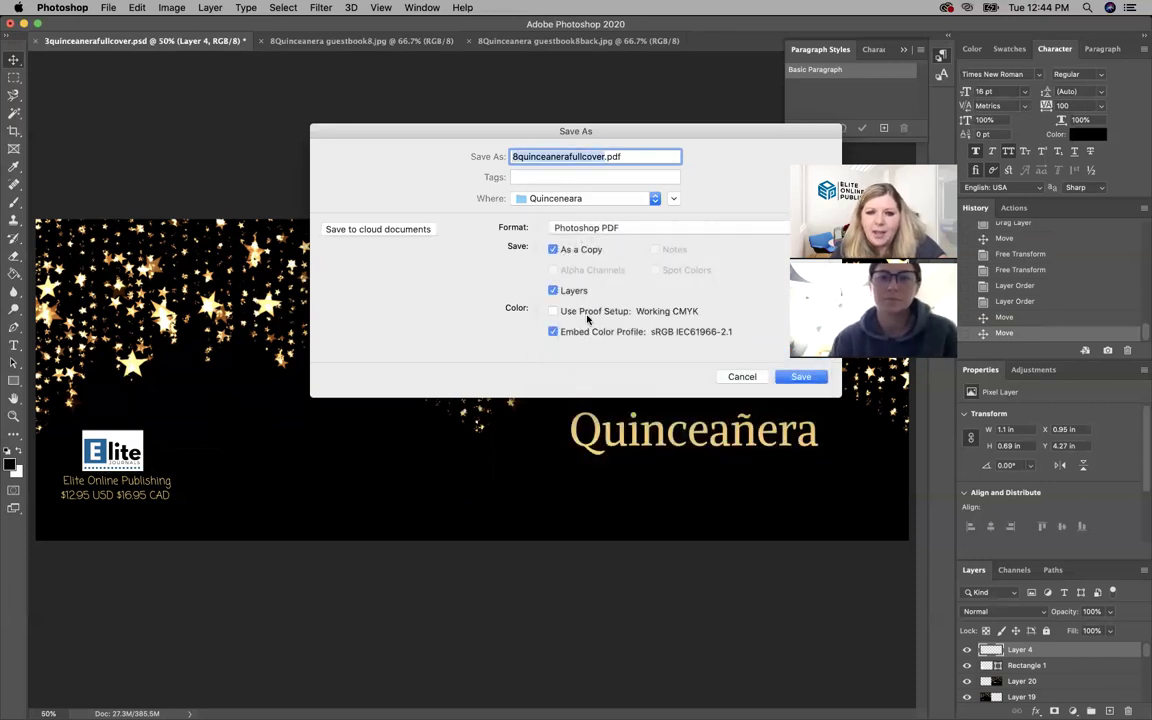
pyautogui.click(553, 312)
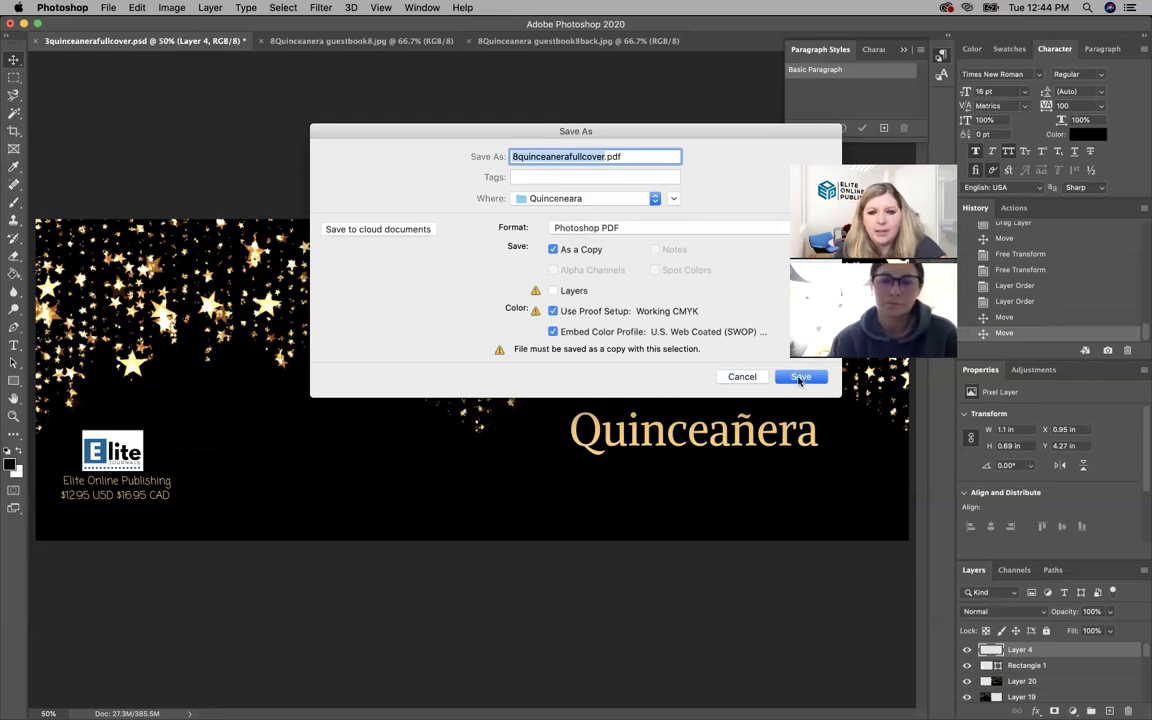
pyautogui.click(800, 377)
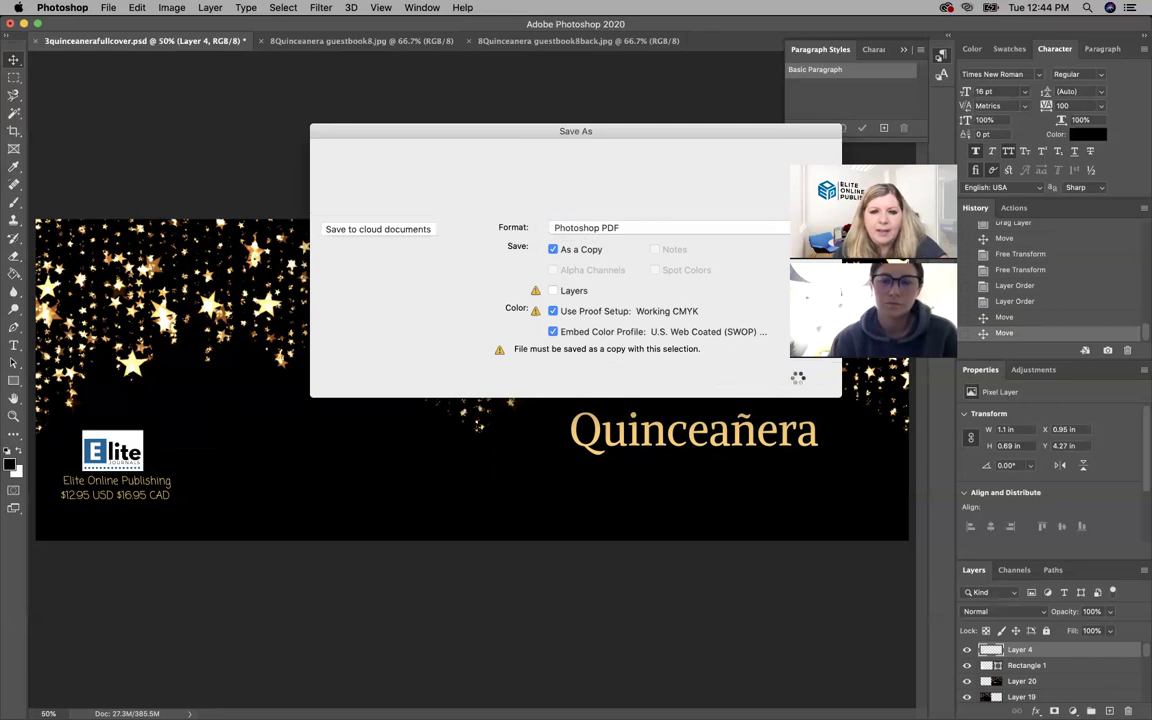
# - Keep the PDF/X-1a:2001 (Modified) preset and write the PDF file
pyautogui.click(567, 192)
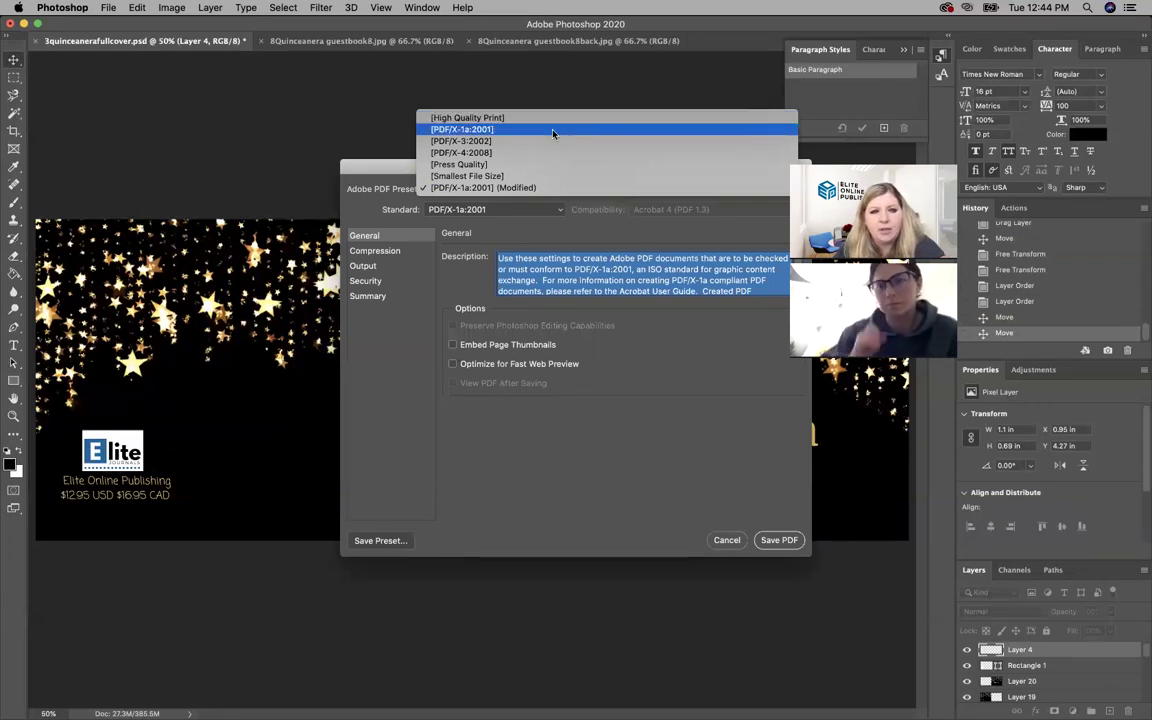
pyautogui.click(552, 189)
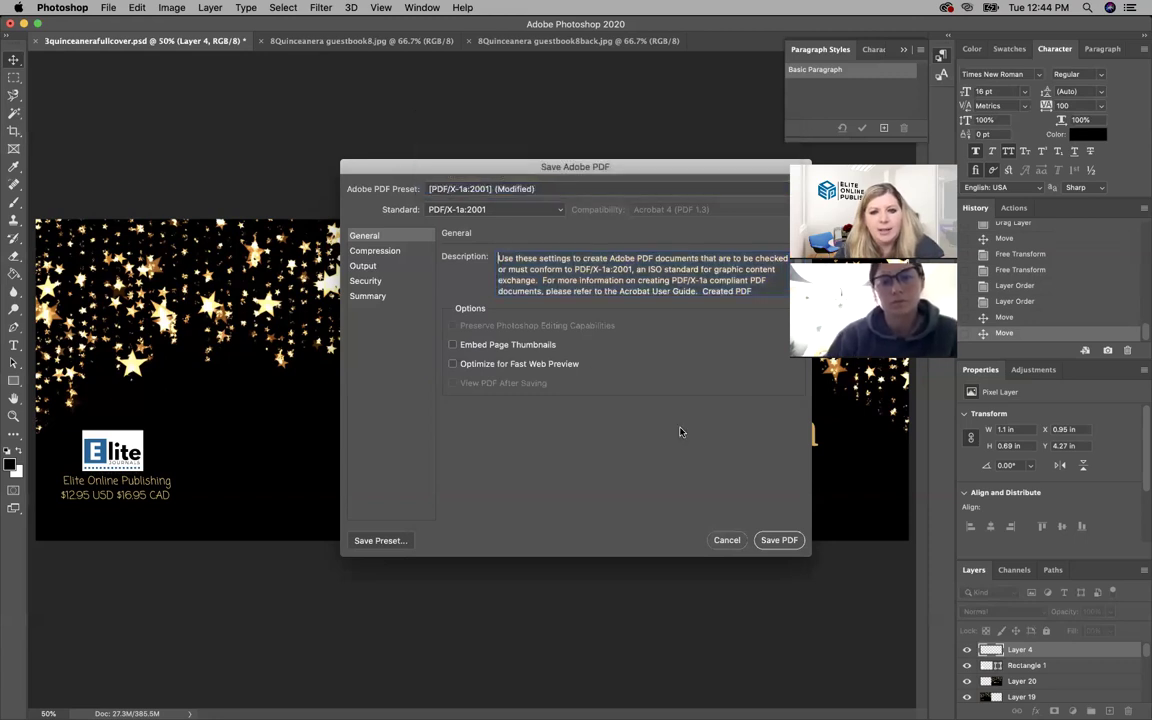
pyautogui.click(779, 541)
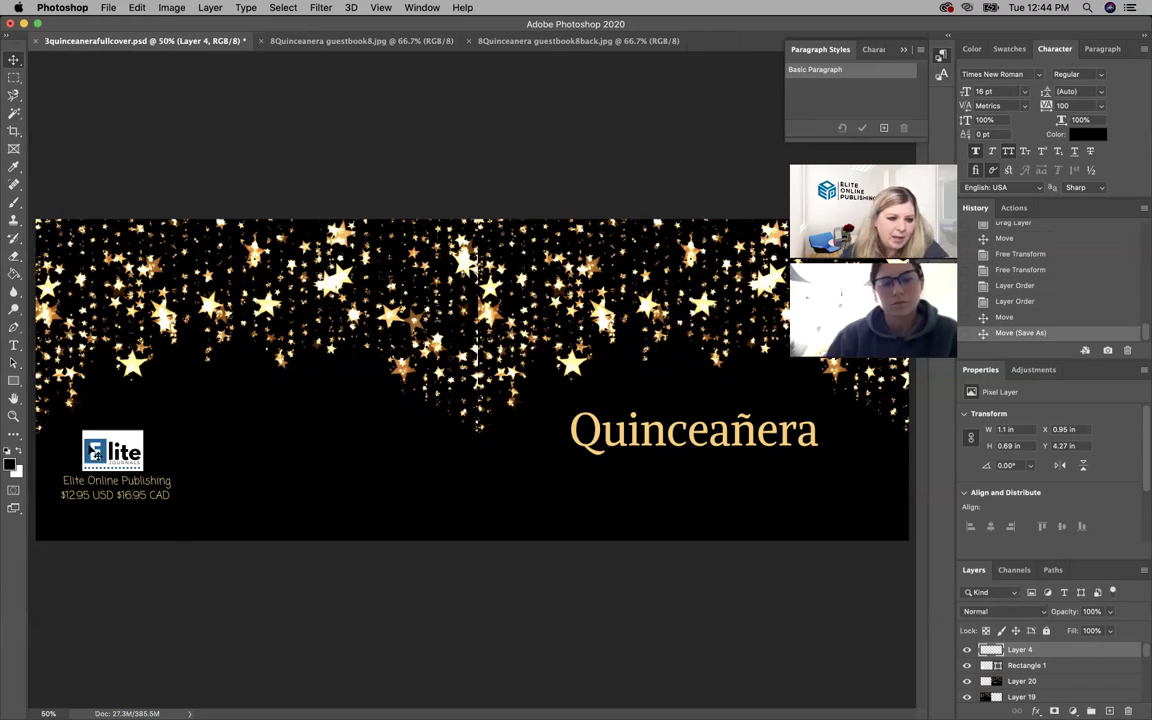
# - Nudge the Elite logo up to 4.16 in and overwrite 3quinceanerafullcover.pdf as a Photoshop PDF
pyautogui.moveTo(92, 446); pyautogui.dragTo(93, 442)
pyautogui.click(107, 8)
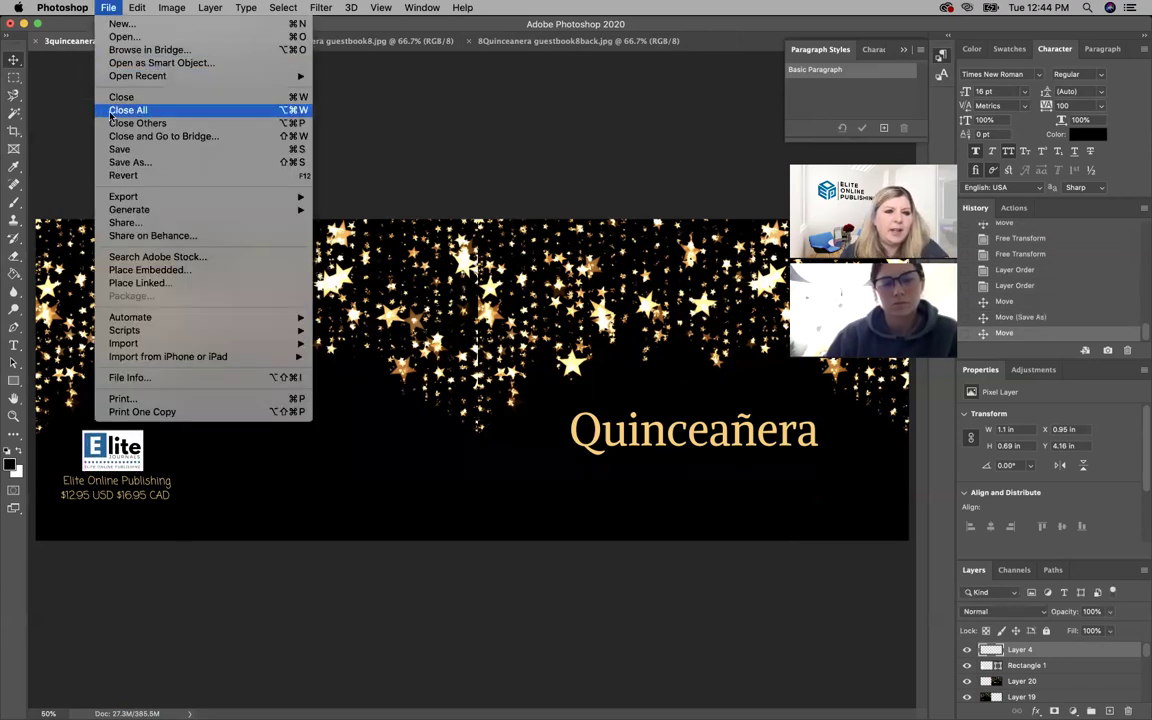
pyautogui.click(118, 158)
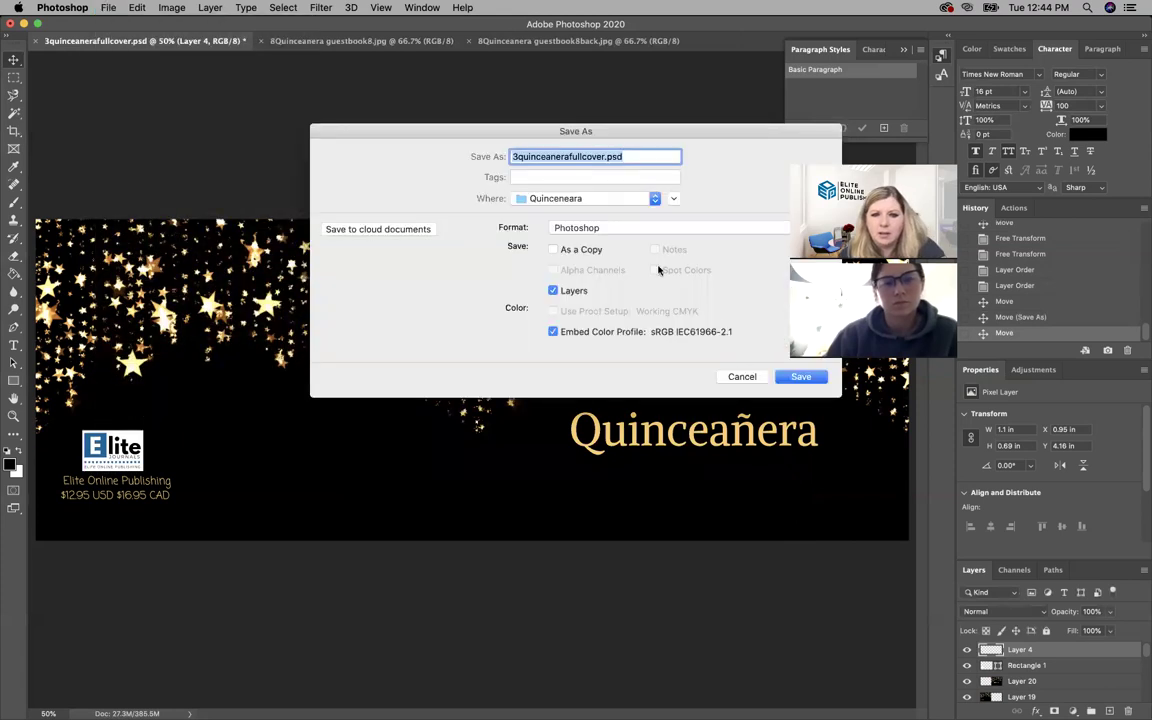
pyautogui.click(590, 228)
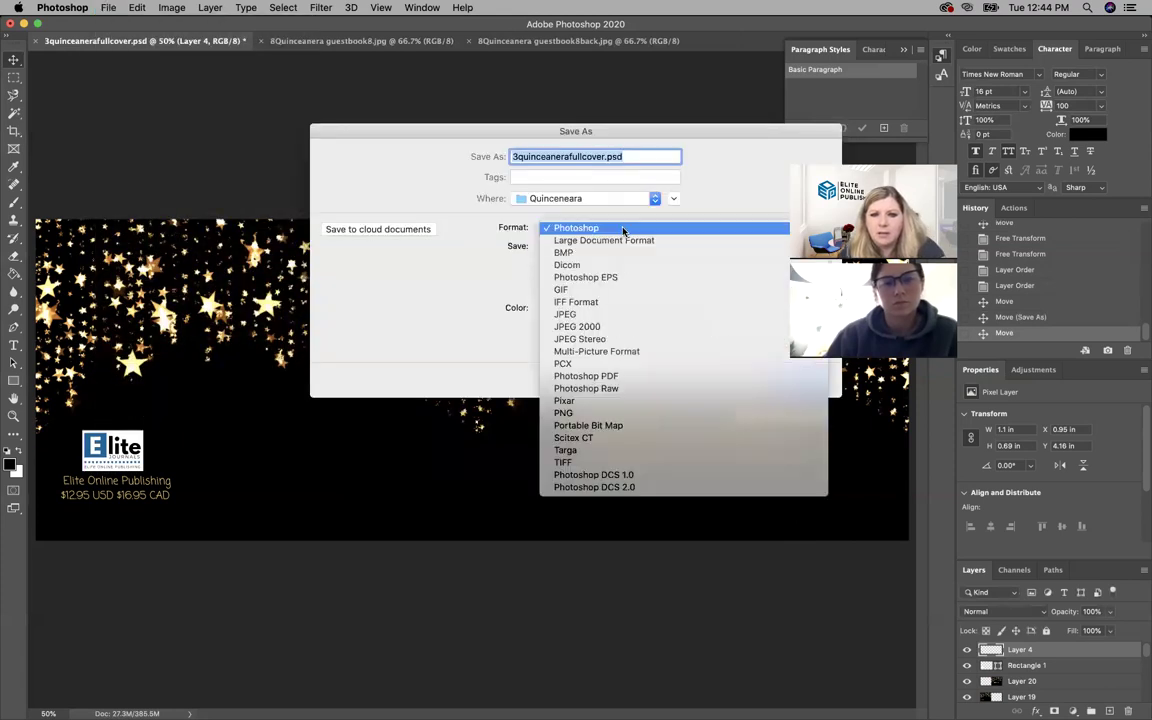
pyautogui.click(605, 375)
pyautogui.press('Return')
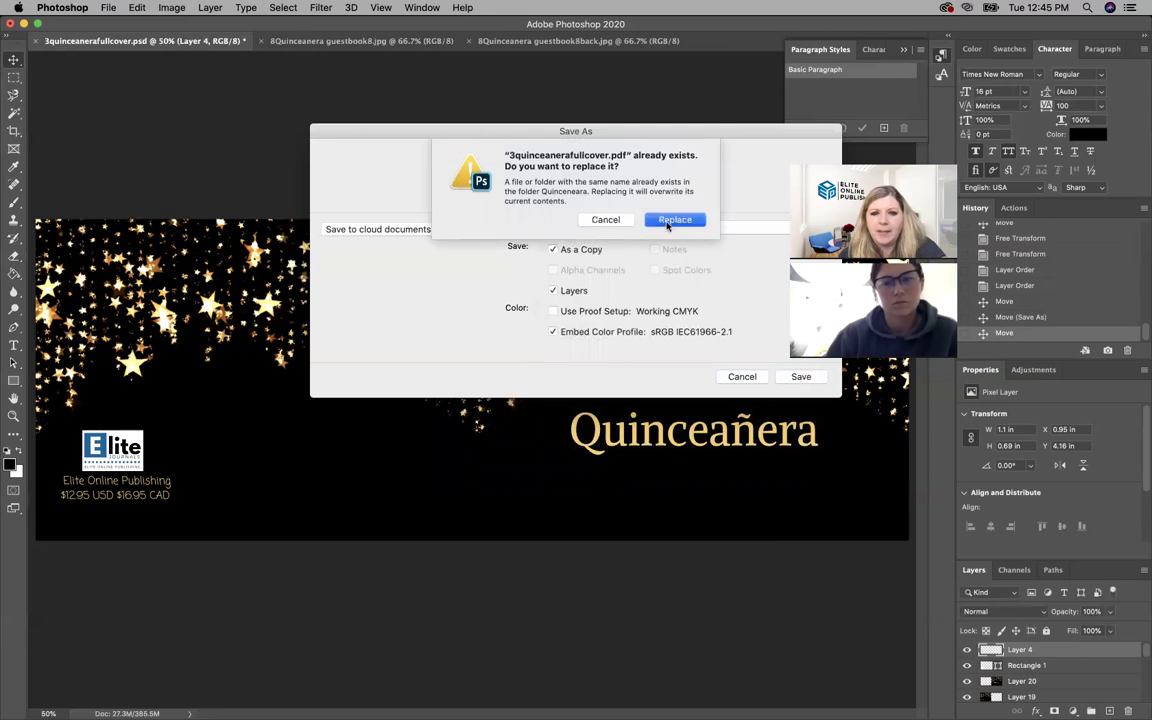
pyautogui.click(668, 221)
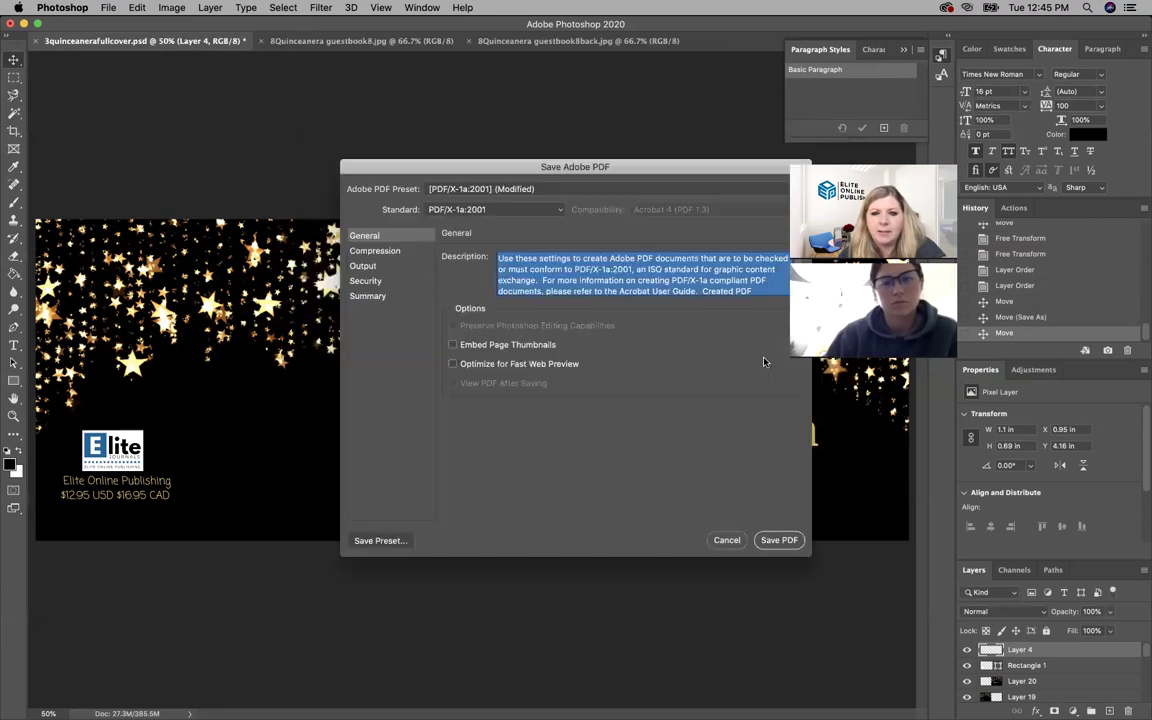
pyautogui.click(782, 541)
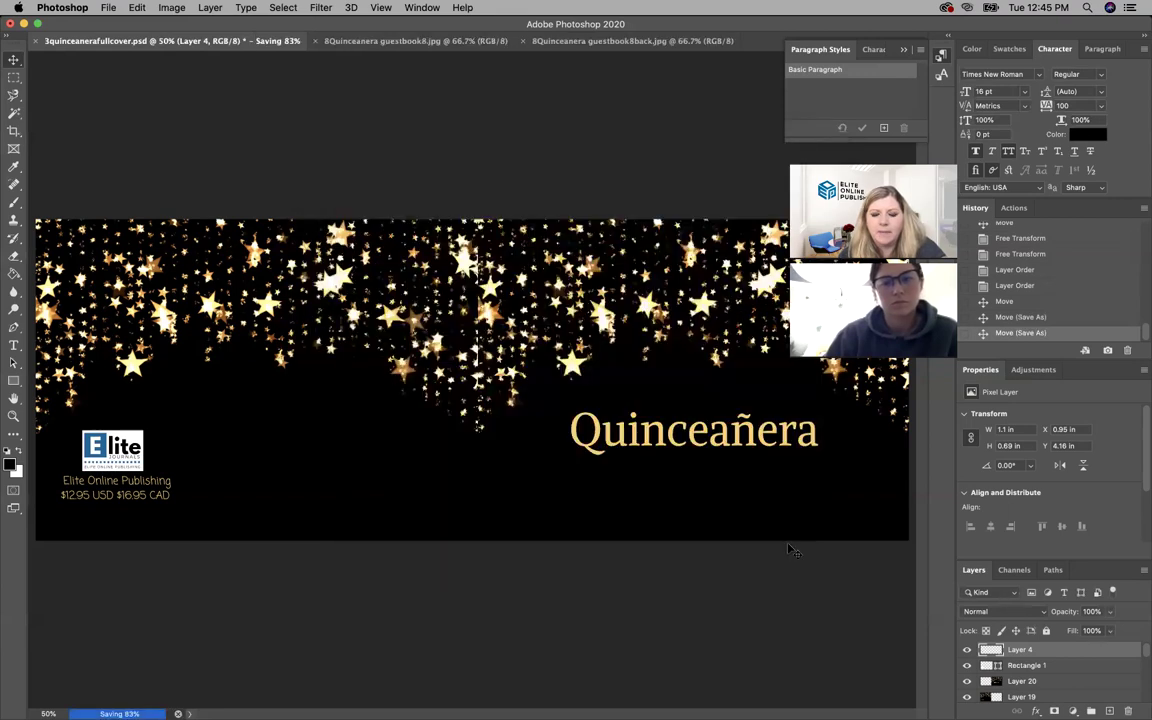